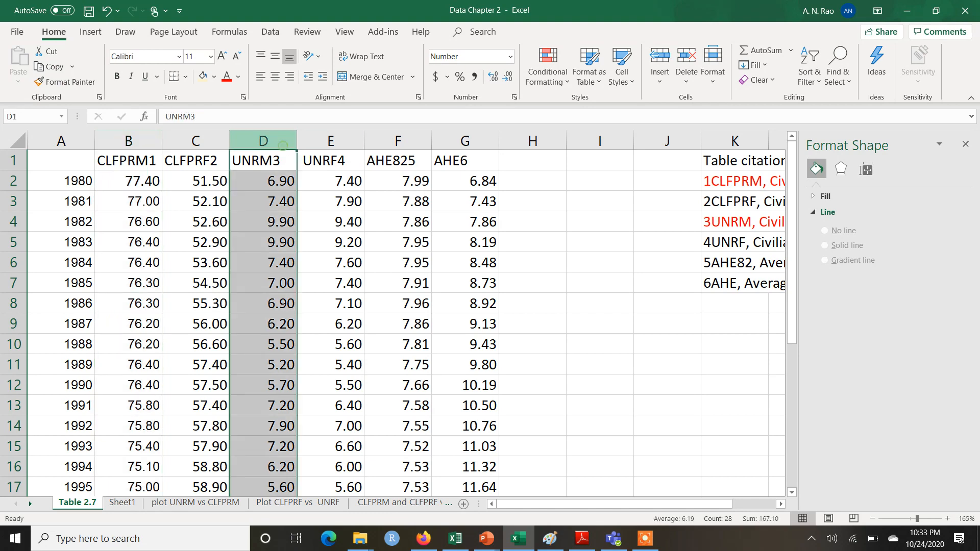
Open the "plot UNRM vs CLFPRM" sheet and review its UNRM (X variable) and CLFPRM (Y variable) columns.
left_click(122, 502)
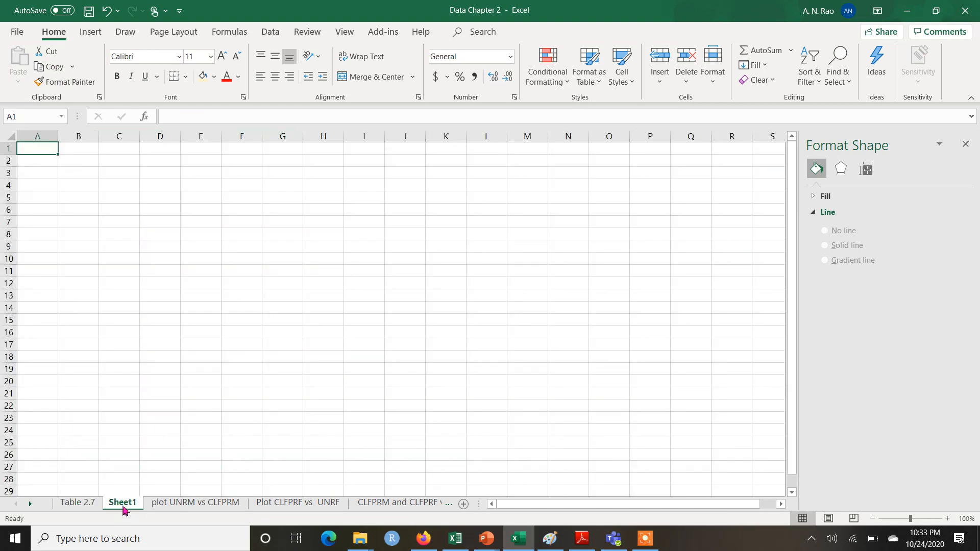
left_click(163, 503)
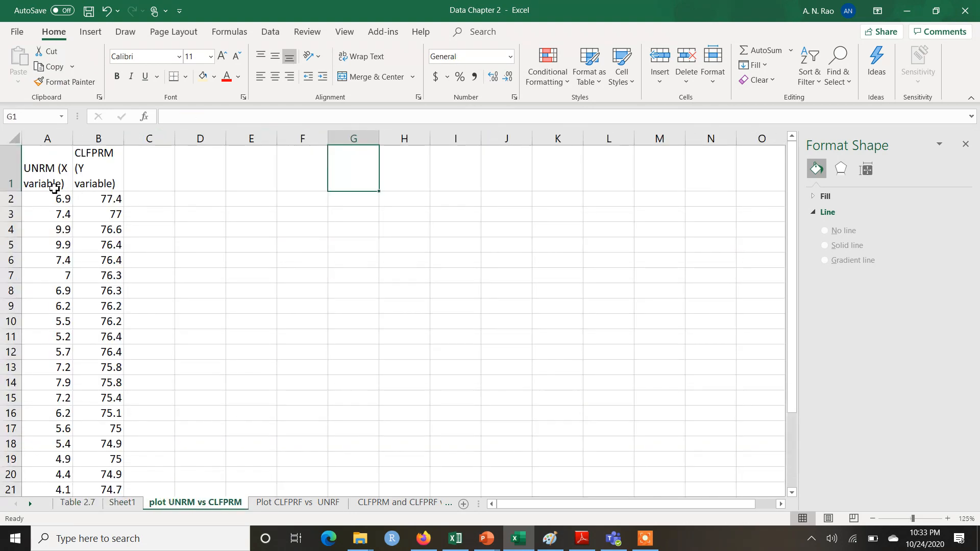
left_click(52, 184)
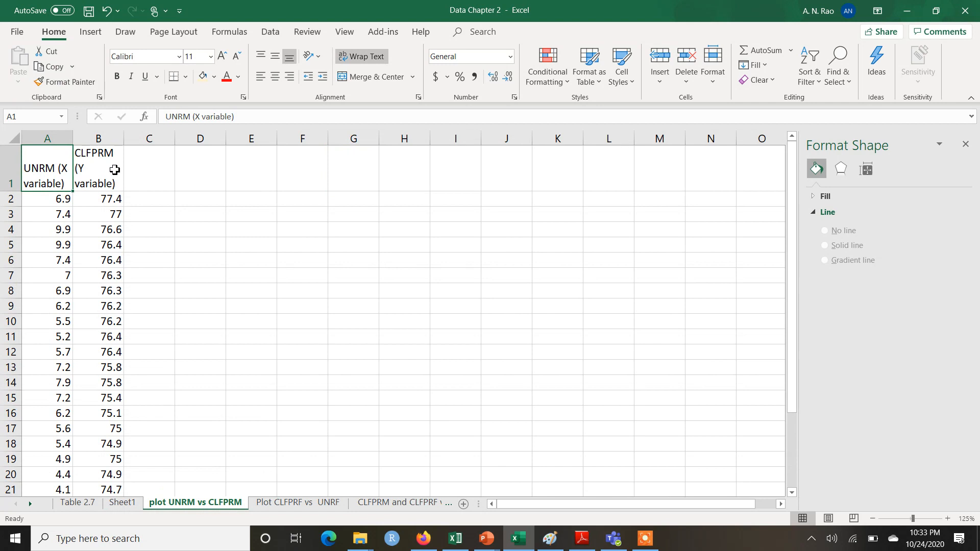
left_click(114, 171)
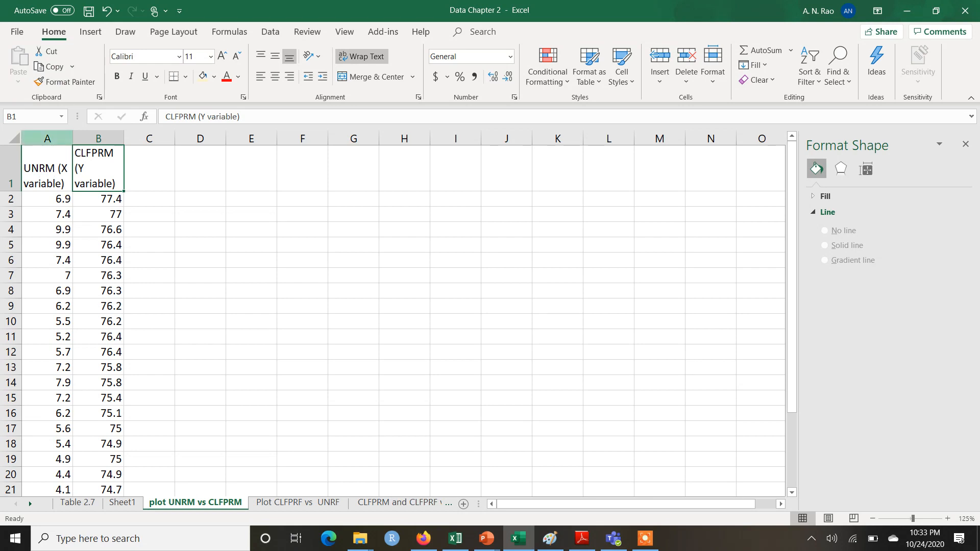
left_click(48, 141)
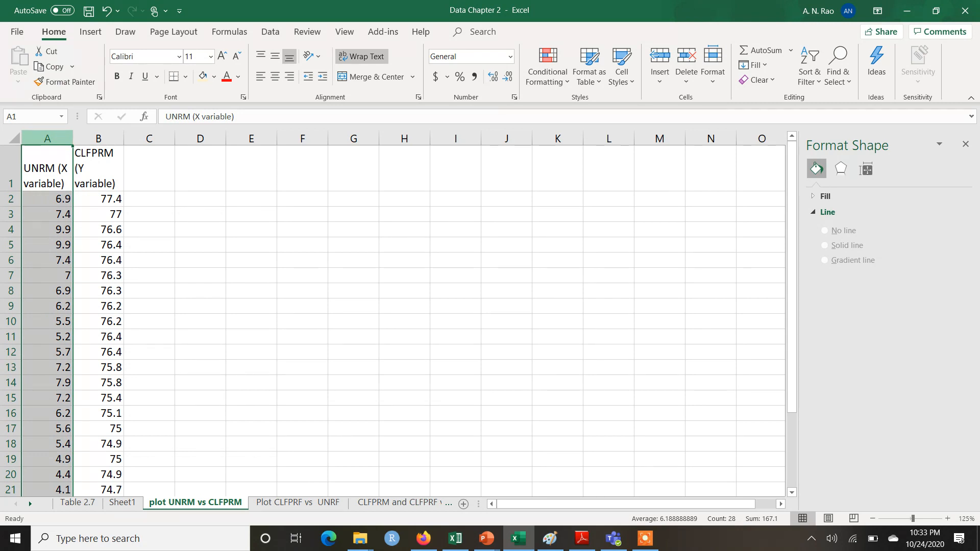
left_click(106, 143)
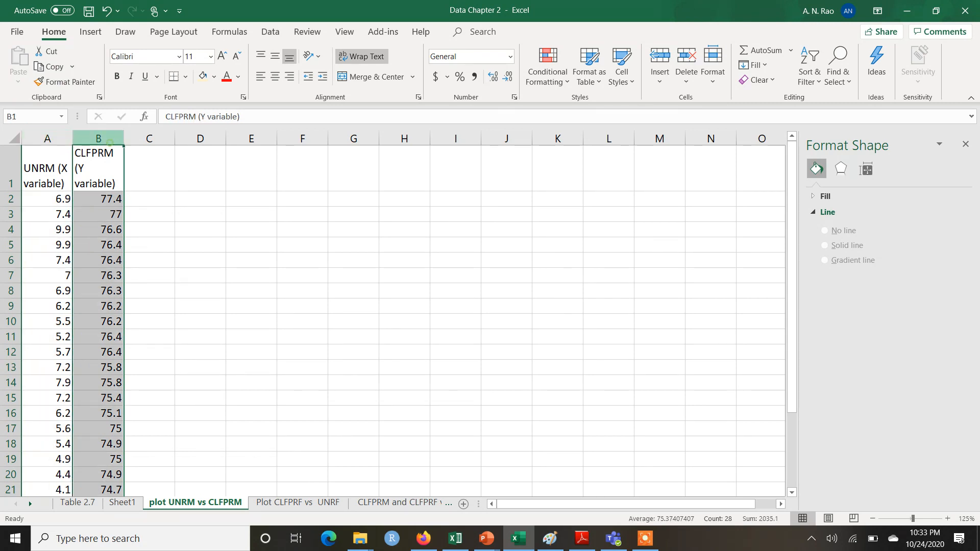
Insert a markers-only scatter chart of CLFPRM against UNRM from the sheet's two data columns.
left_click(152, 187)
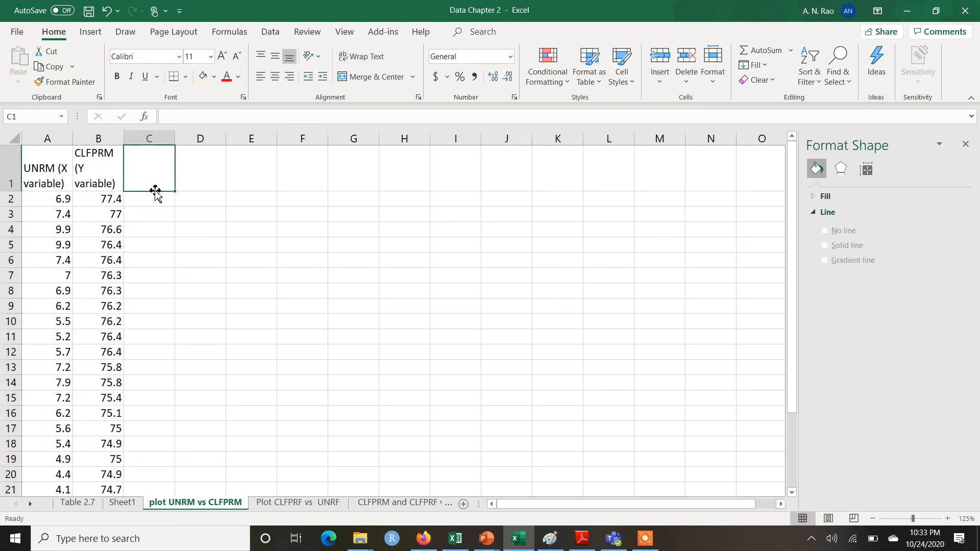
left_click(92, 32)
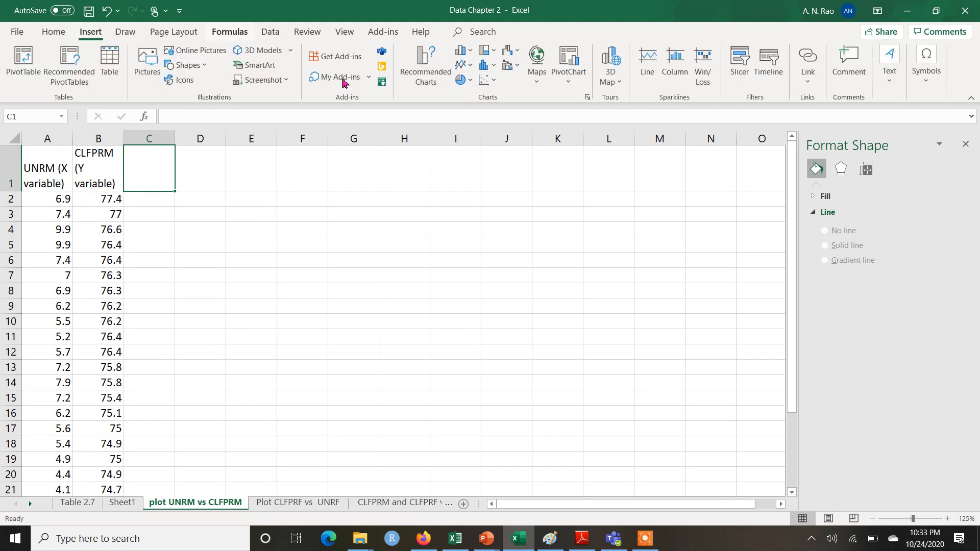
left_click(493, 82)
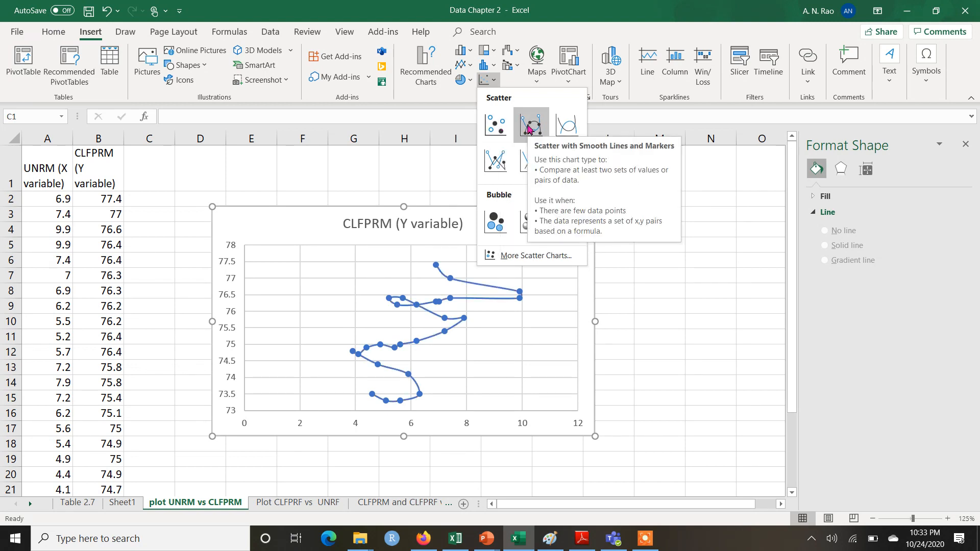
left_click(500, 127)
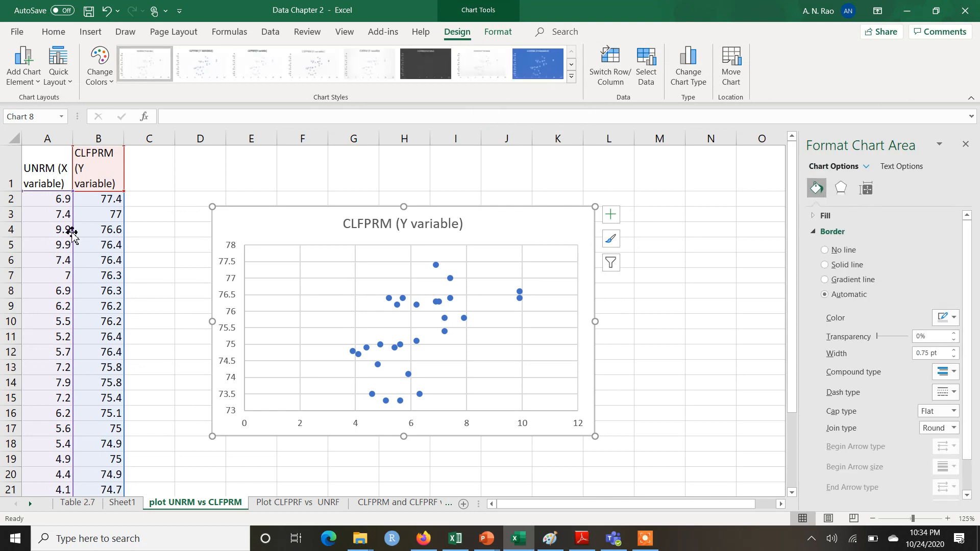
left_click_drag(790, 279, 790, 393)
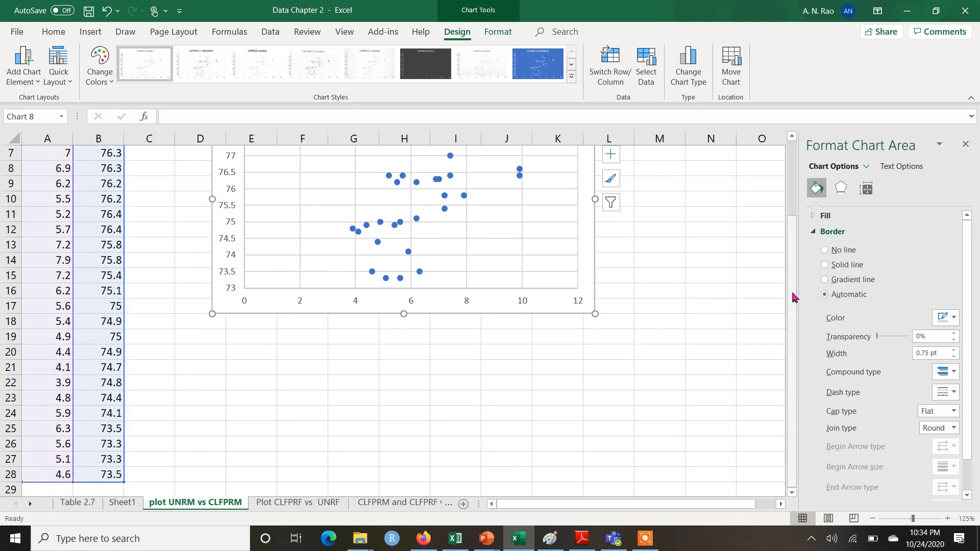
left_click_drag(792, 295, 792, 221)
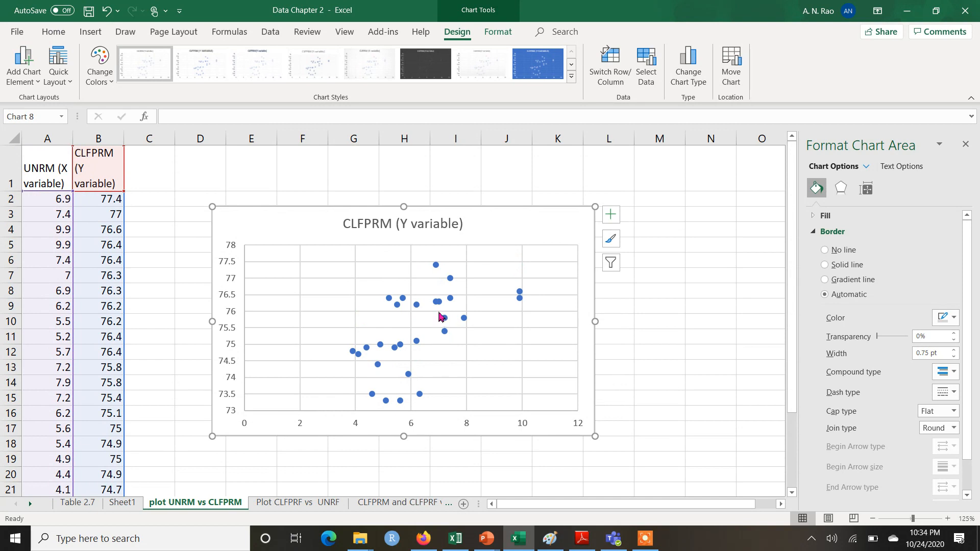
right_click(439, 315)
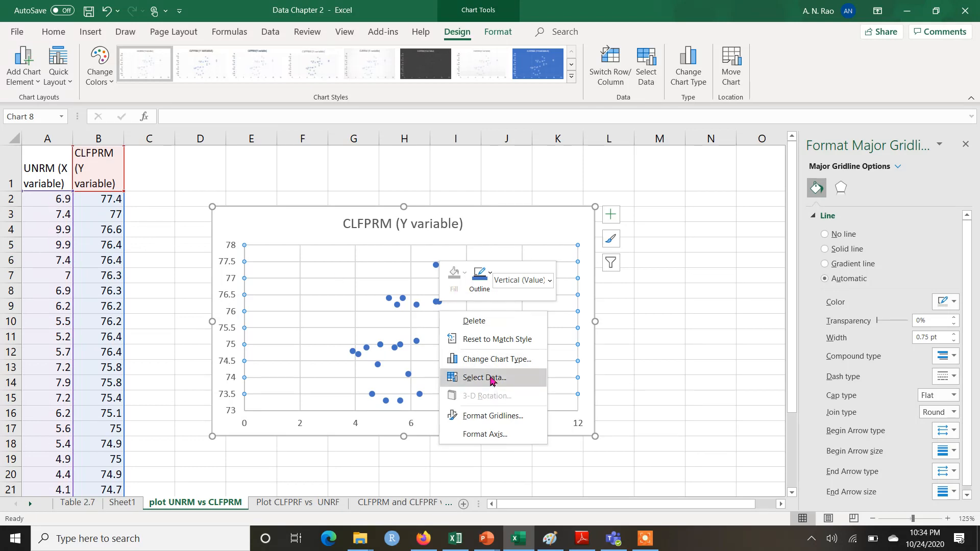
right_click(369, 257)
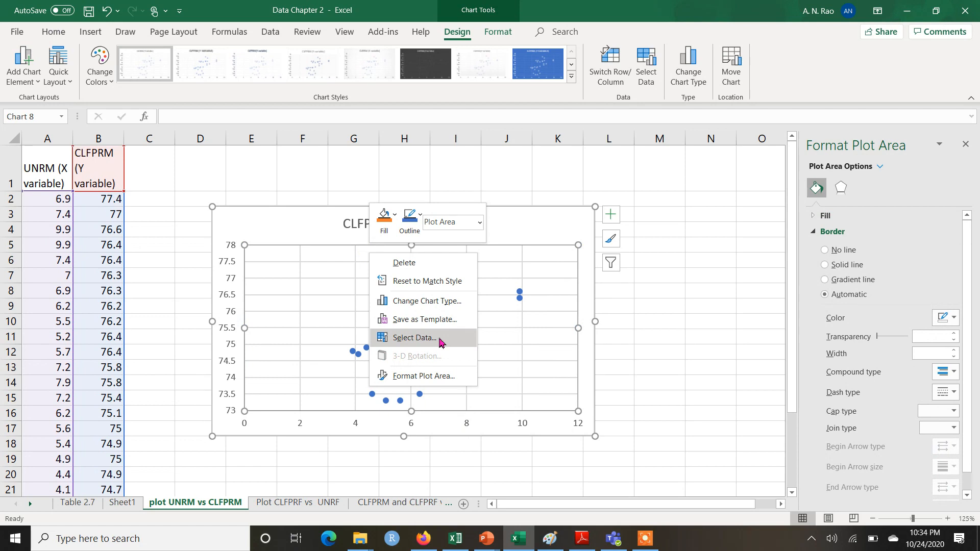
key("Escape")
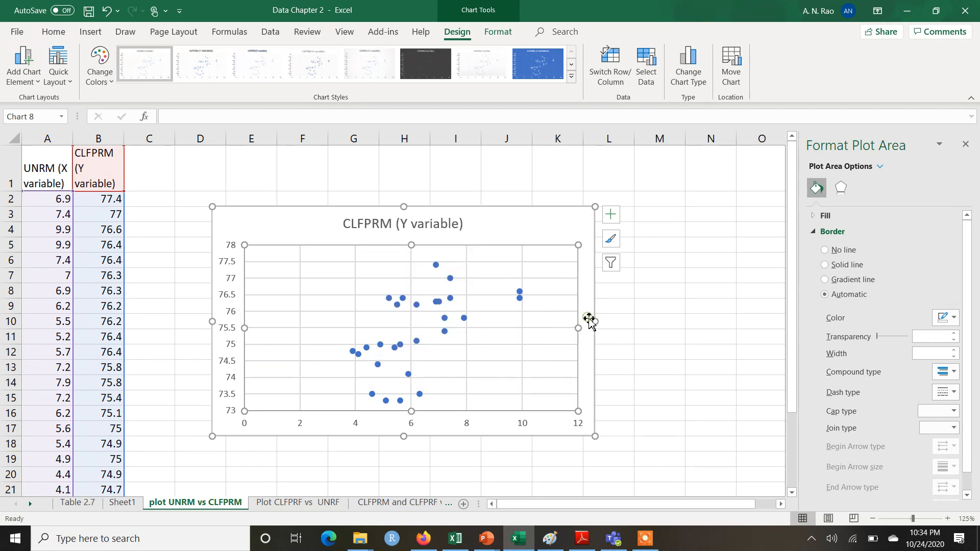
Change the scatter chart's title to "CLFPRM Vs UNRM".
left_click(420, 220)
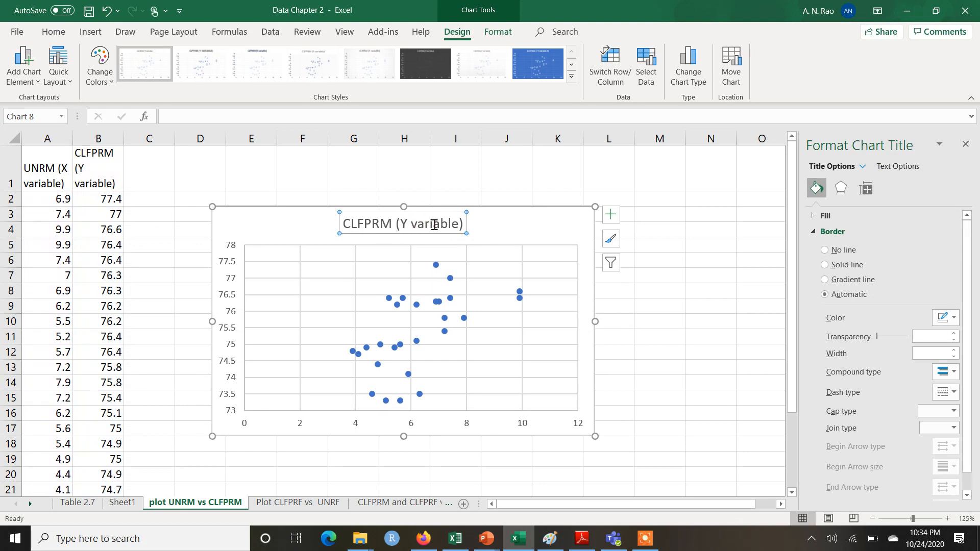
left_click(464, 225)
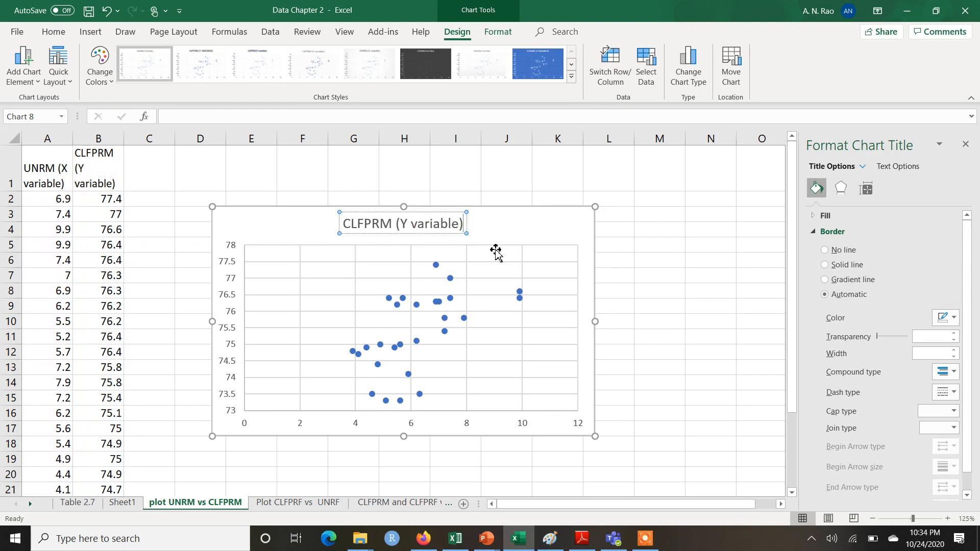
key("BackSpace")
key("BackSpace")
key("BackSpace")
key("BackSpace")
key("BackSpace")
key("BackSpace")
key("BackSpace")
key("BackSpace")
key("BackSpace")
key("BackSpace")
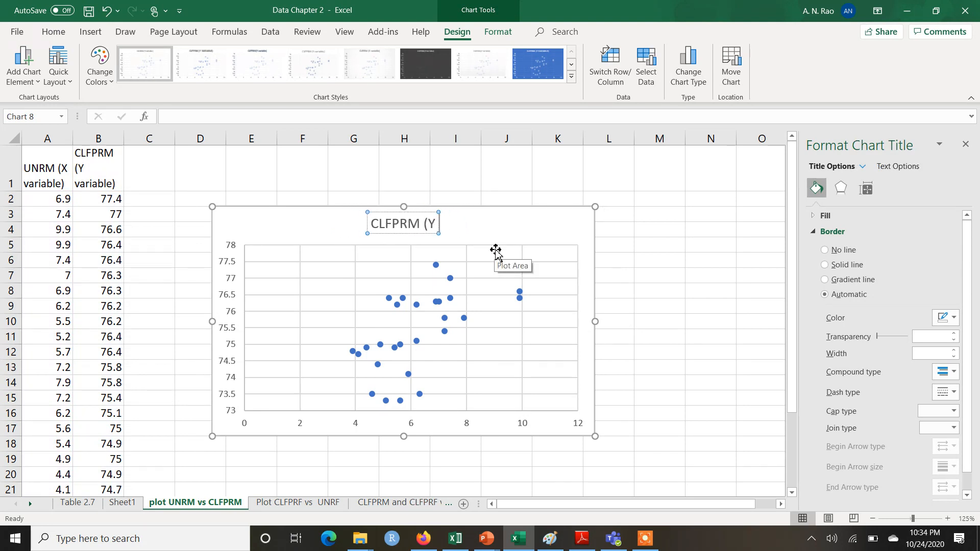
key("BackSpace")
key("BackSpace")
key("BackSpace")
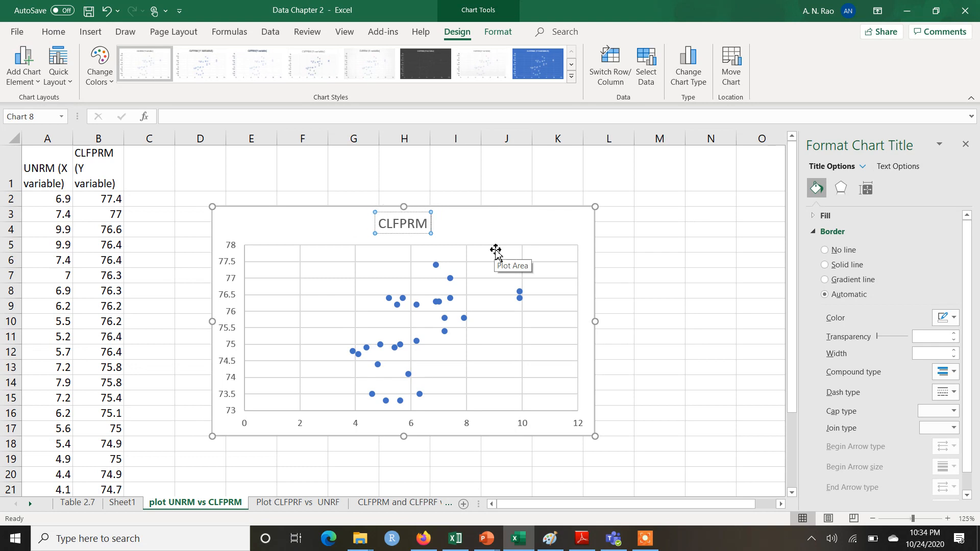
type("V")
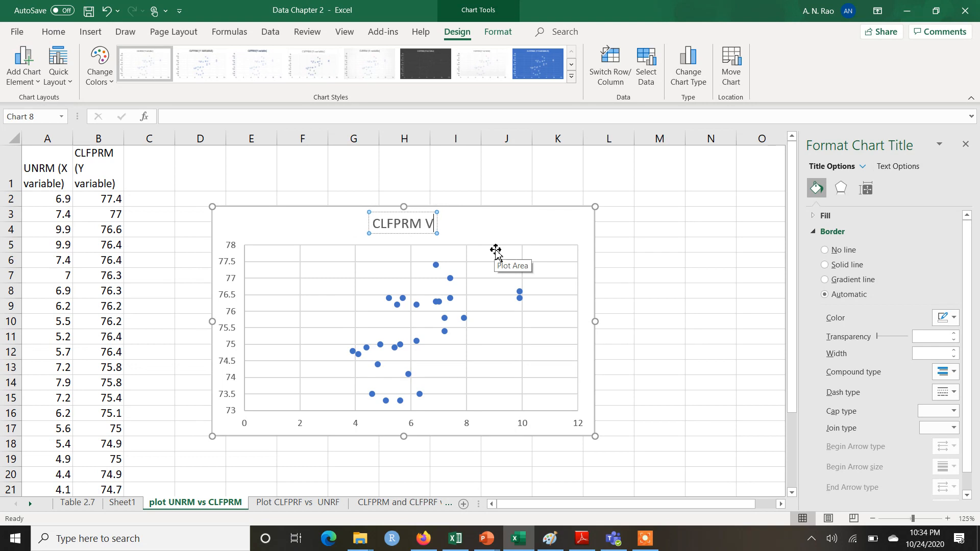
type("s UNRM")
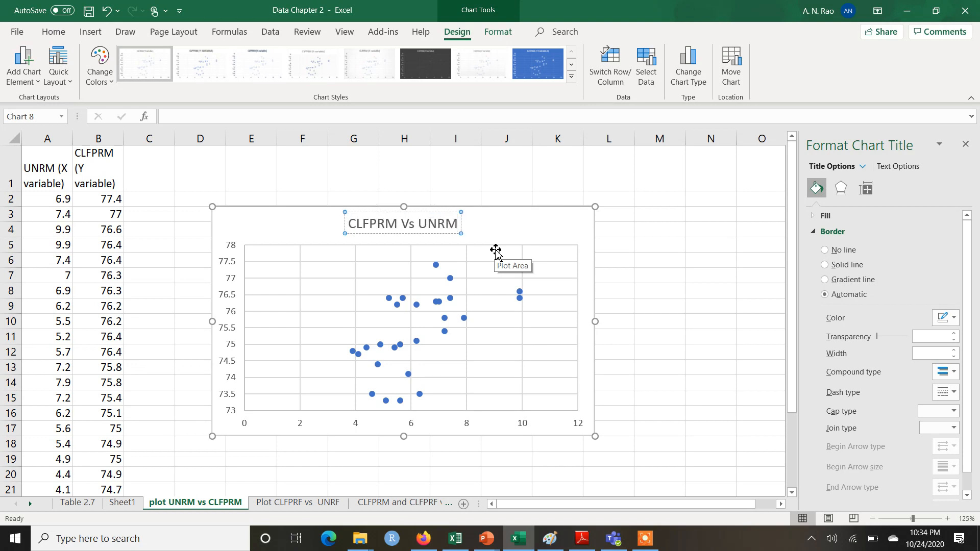
left_click(592, 348)
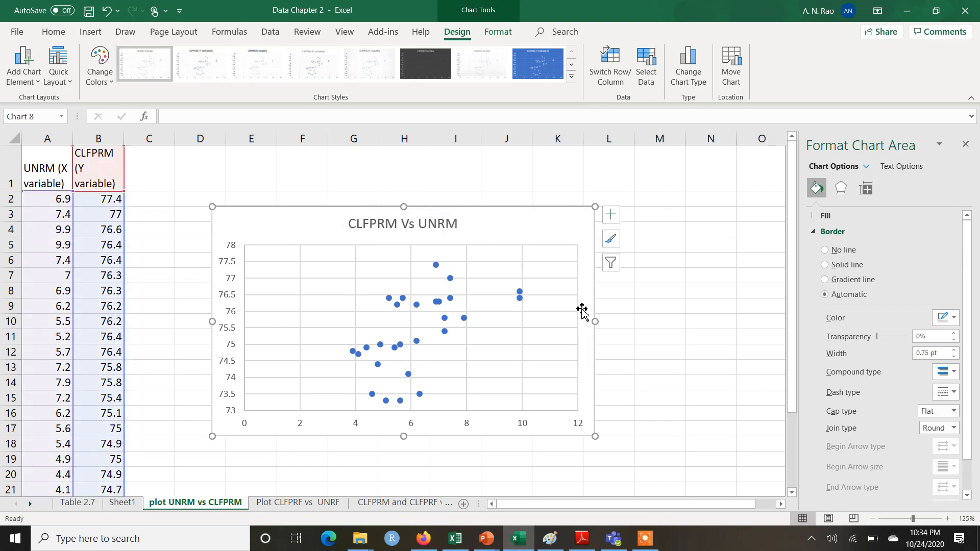
Add a trendline and axis titles to the scatter chart.
left_click(611, 214)
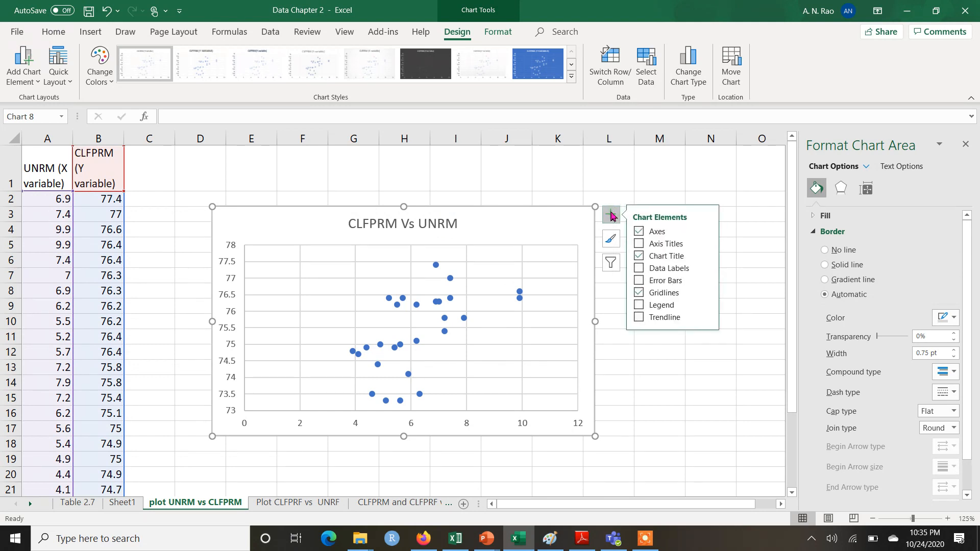
left_click(639, 317)
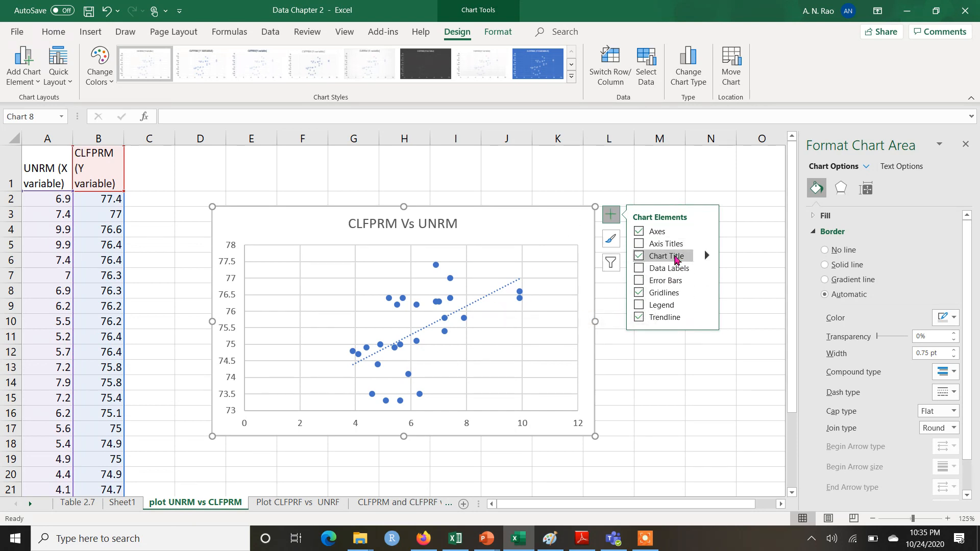
left_click(666, 244)
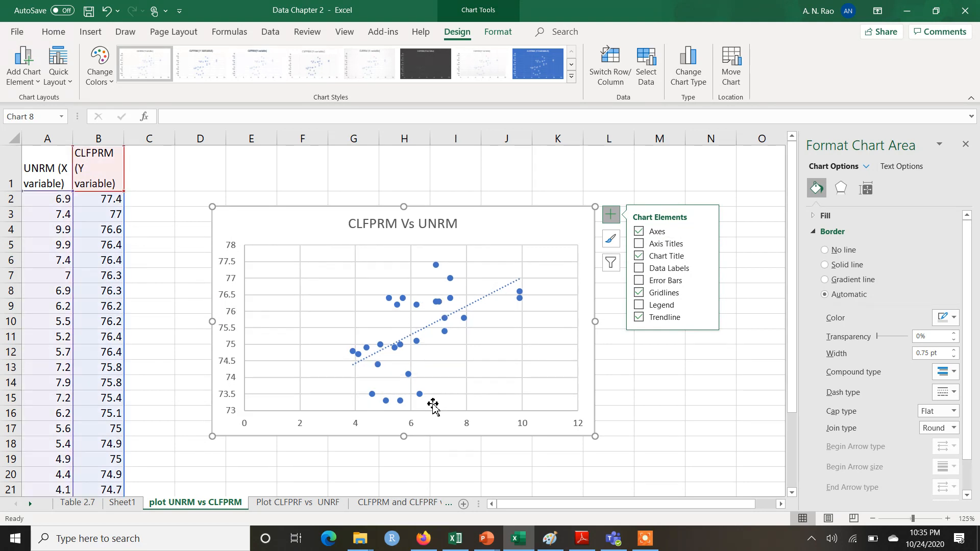
left_click(639, 244)
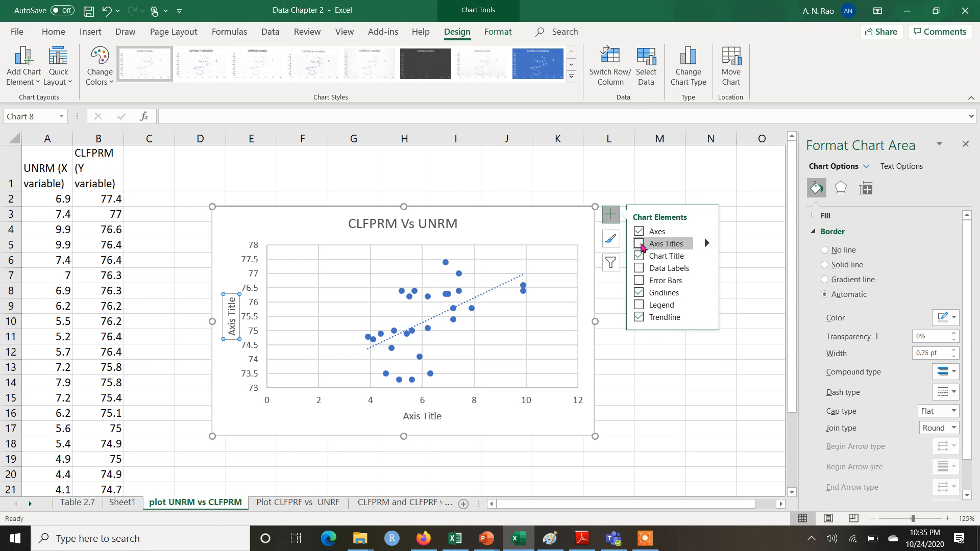
left_click(640, 246)
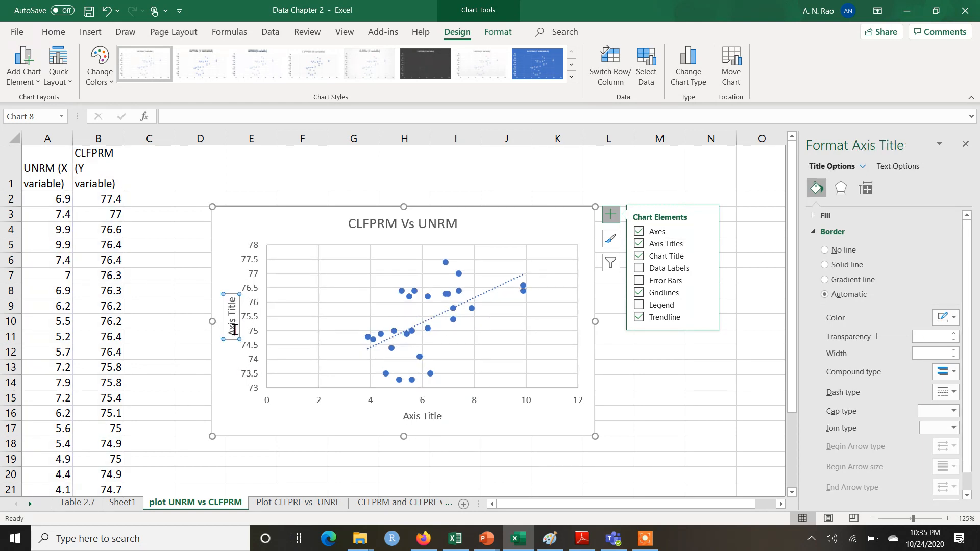
Set the chart's vertical axis title to "CLFPRM".
left_click(234, 329)
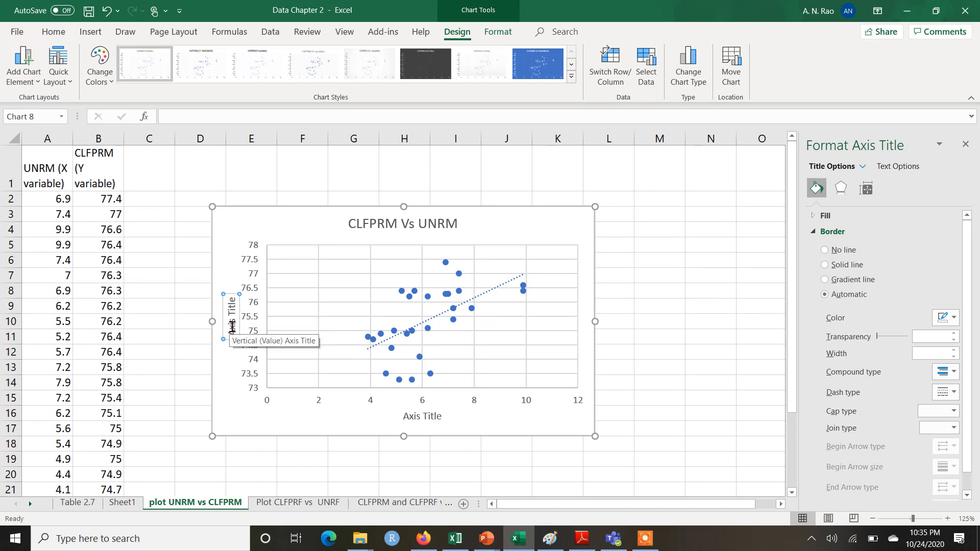
triple_click(232, 330)
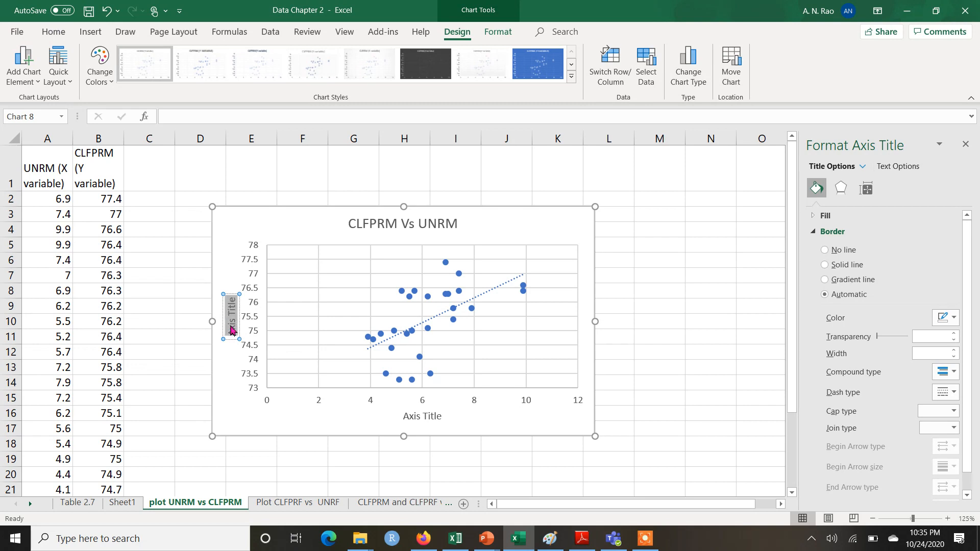
type("CL")
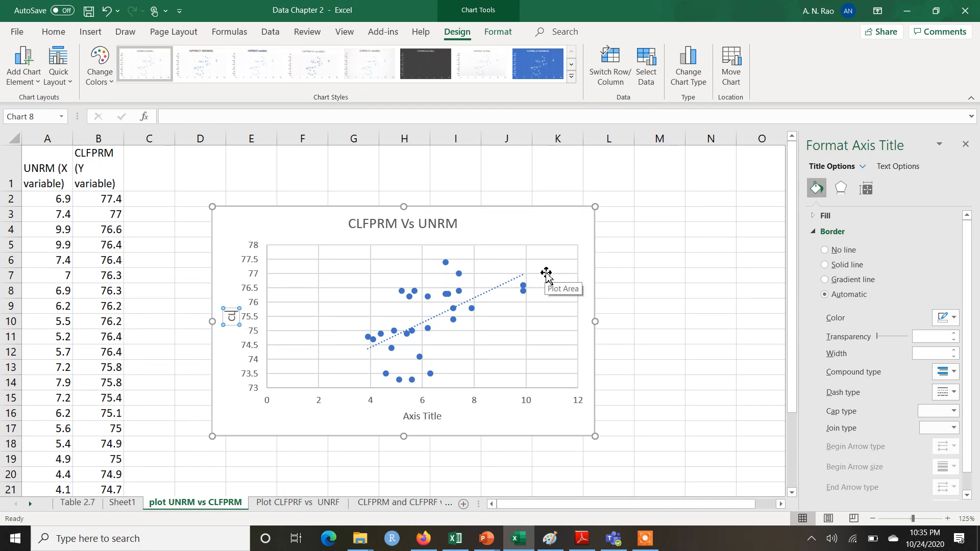
type("FPRM")
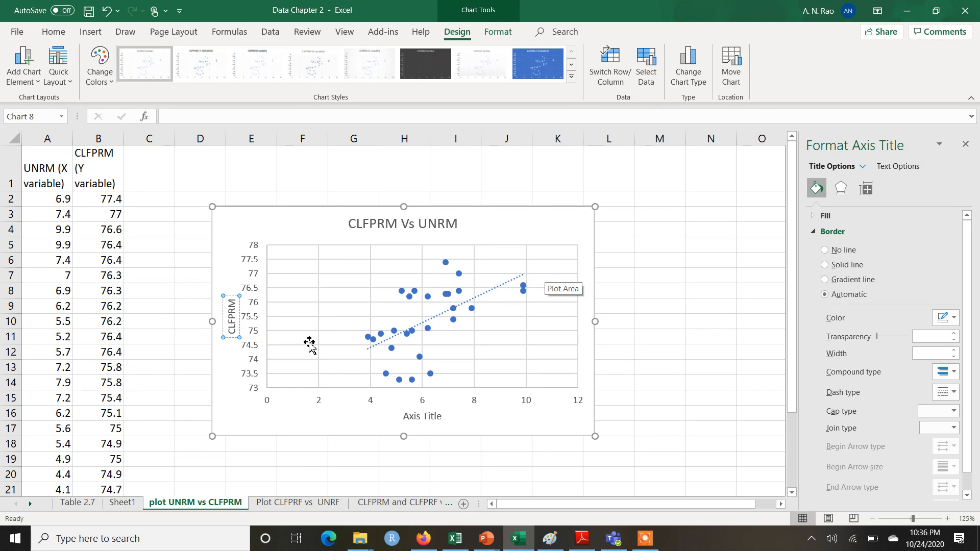
Set the chart's horizontal axis title to "UNRM".
left_click(422, 415)
left_click(422, 415)
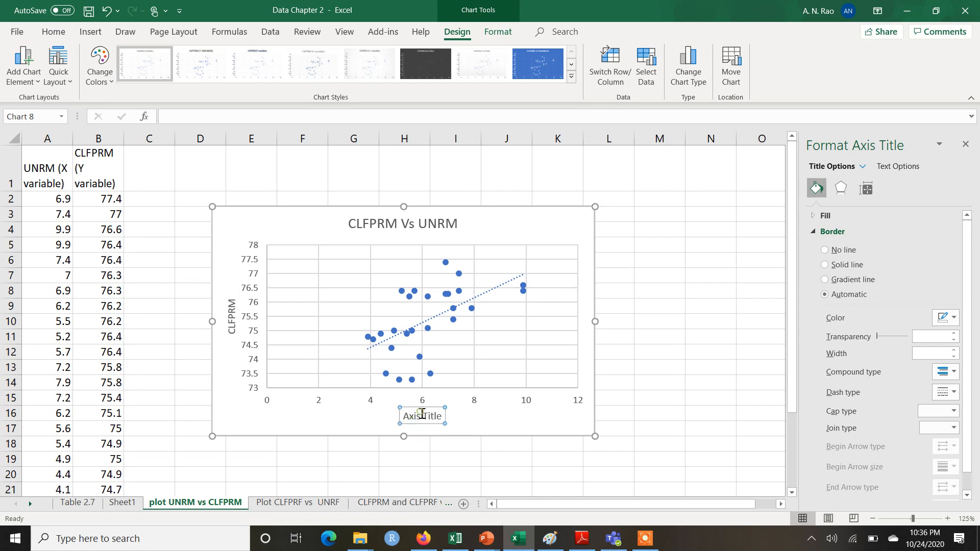
triple_click(422, 416)
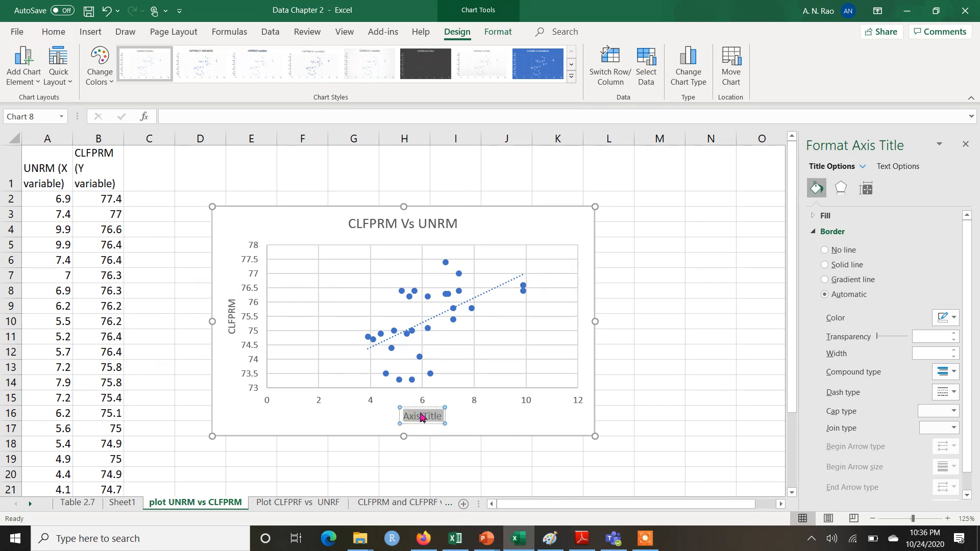
type("unrm")
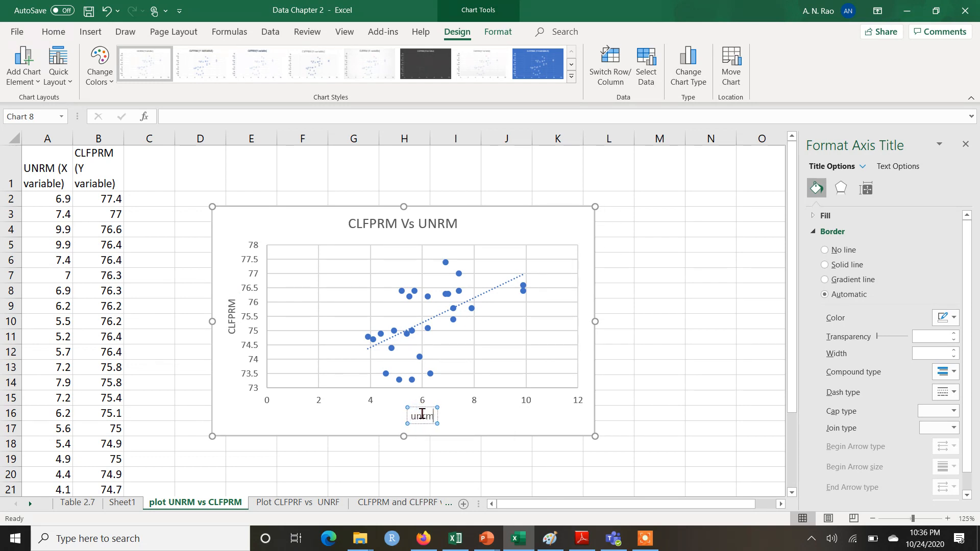
key("BackSpace")
key("BackSpace")
key("BackSpace")
key("BackSpace")
type("UNRM")
left_click(596, 360)
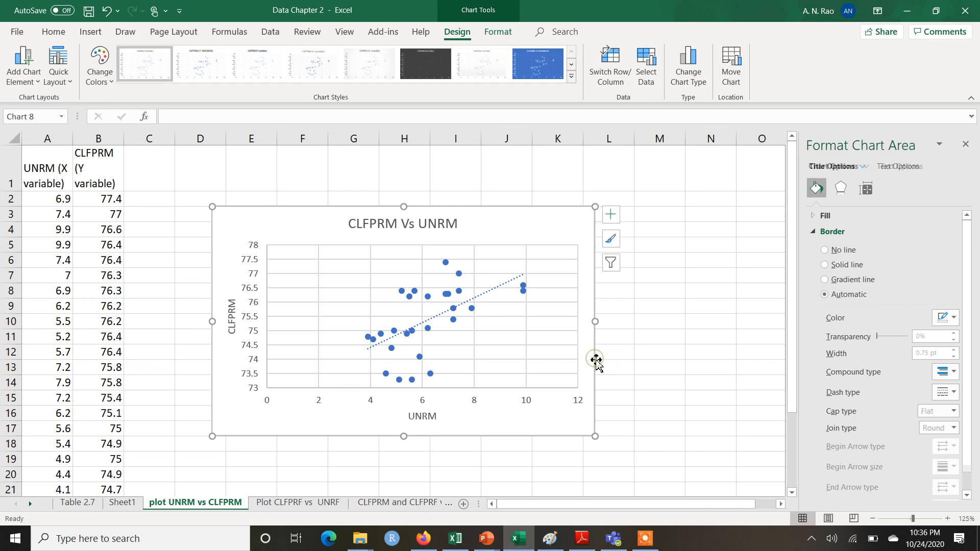
Try data labels on the scatter chart's points.
left_click(614, 219)
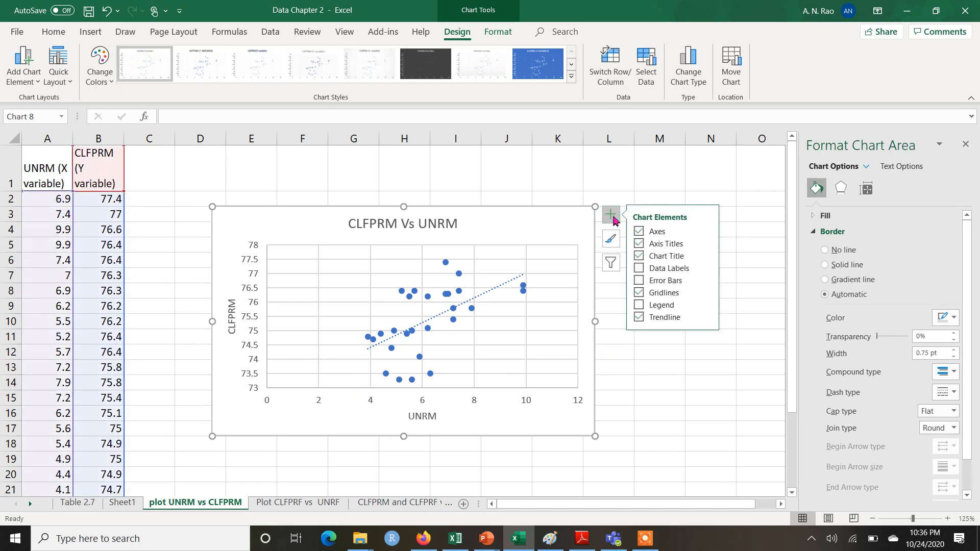
left_click(638, 268)
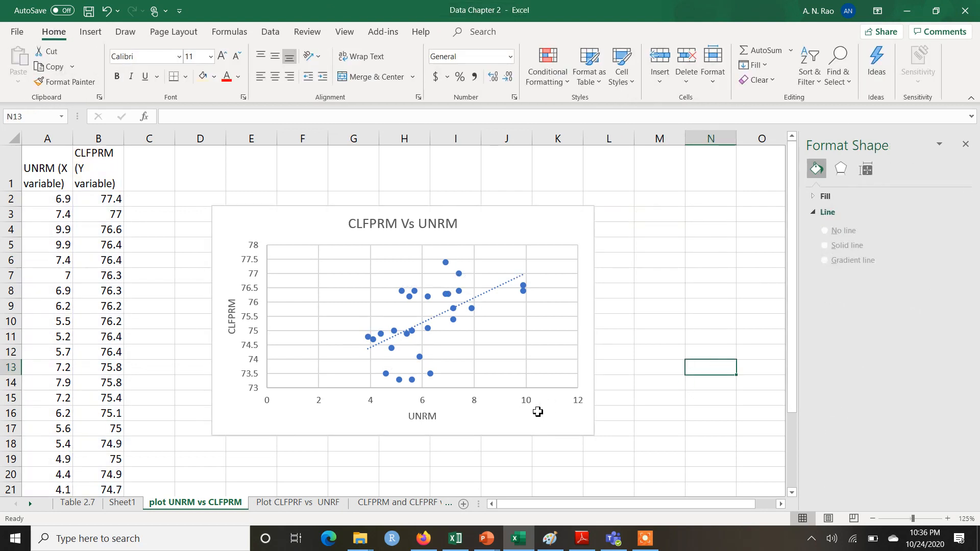
Switch to the Chapter 2 presentation in PowerPoint to read the text of exercise 2.14.
left_click(486, 538)
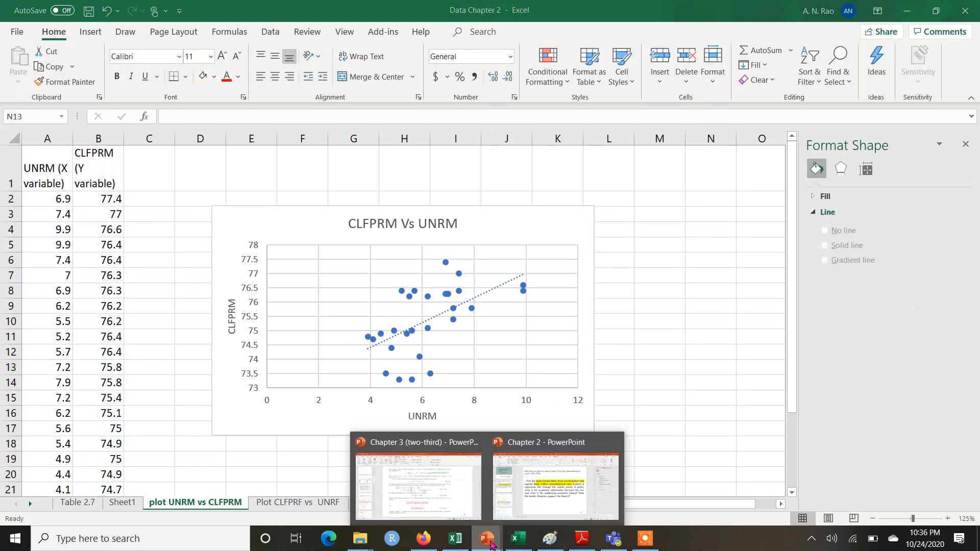
left_click(544, 485)
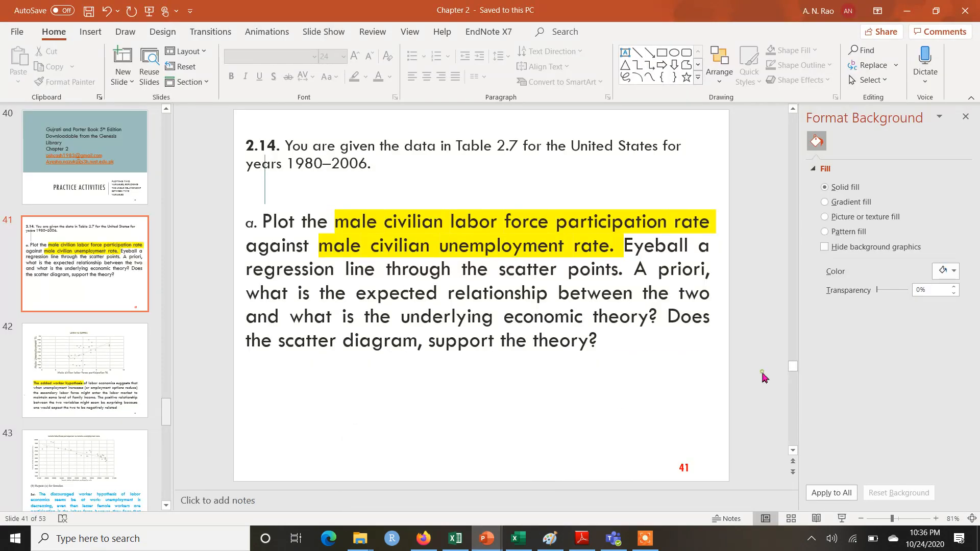